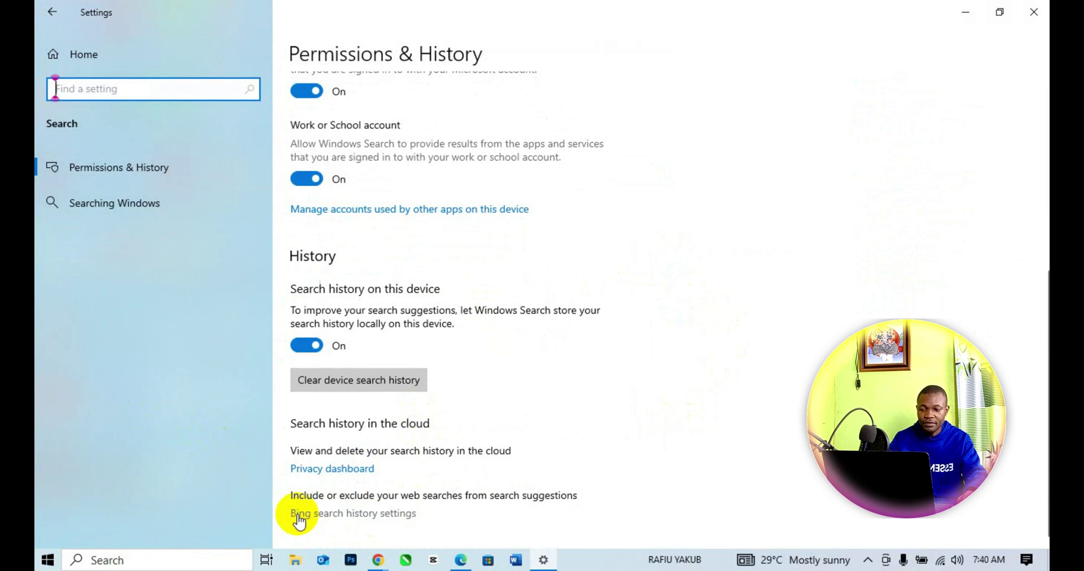
Open the Bing search history settings and look through the recorded search activity
{"action": "left_click", "coordinate": [367, 523]}
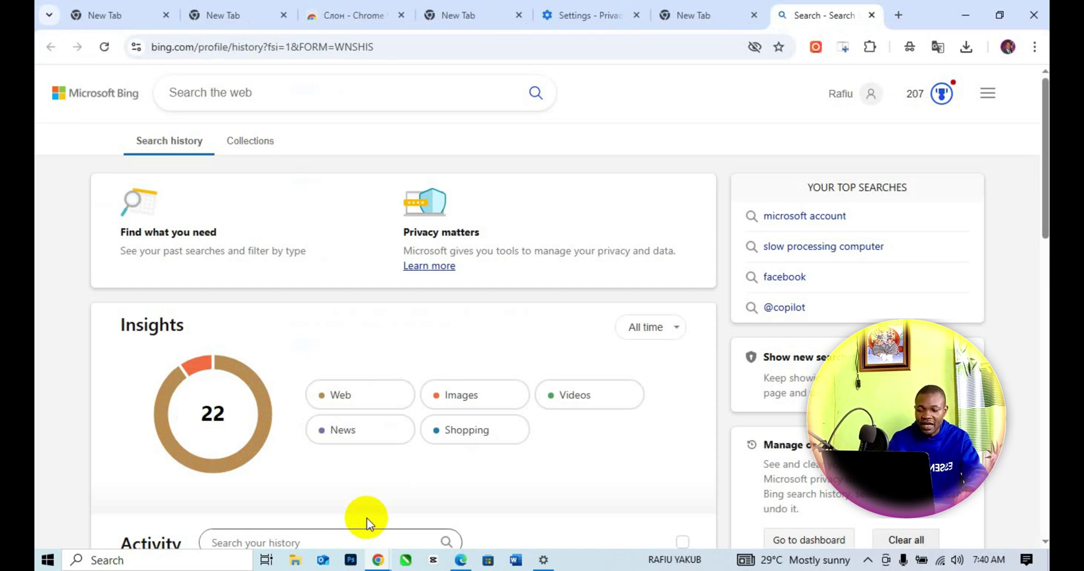
{"action": "scroll", "coordinate": [282, 389], "scroll_direction": "down", "scroll_amount": 5}
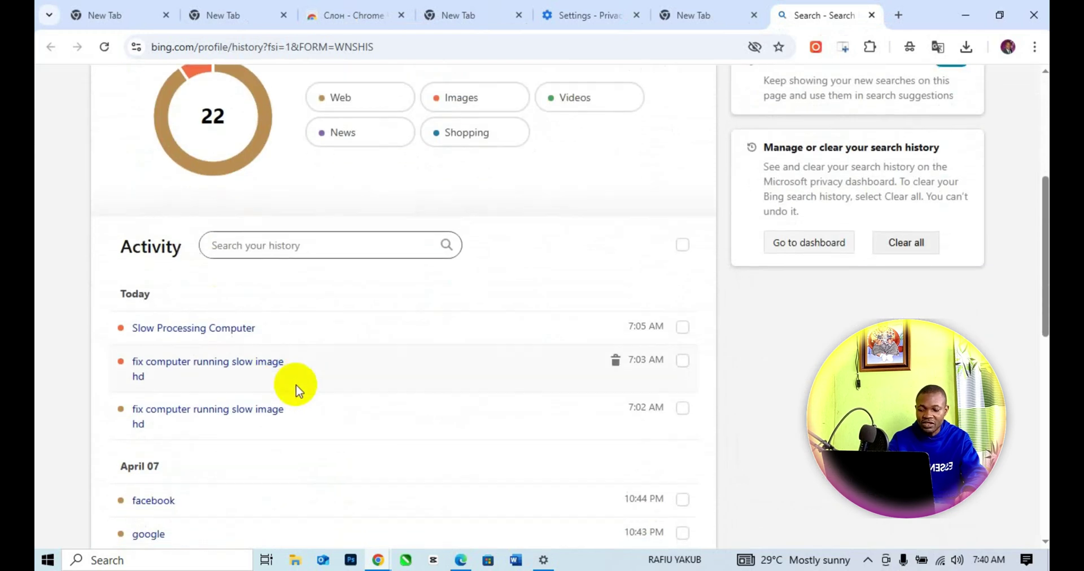
{"action": "left_click_drag", "start_coordinate": [115, 247], "coordinate": [195, 346]}
{"action": "scroll", "coordinate": [375, 355], "scroll_direction": "down", "scroll_amount": 9}
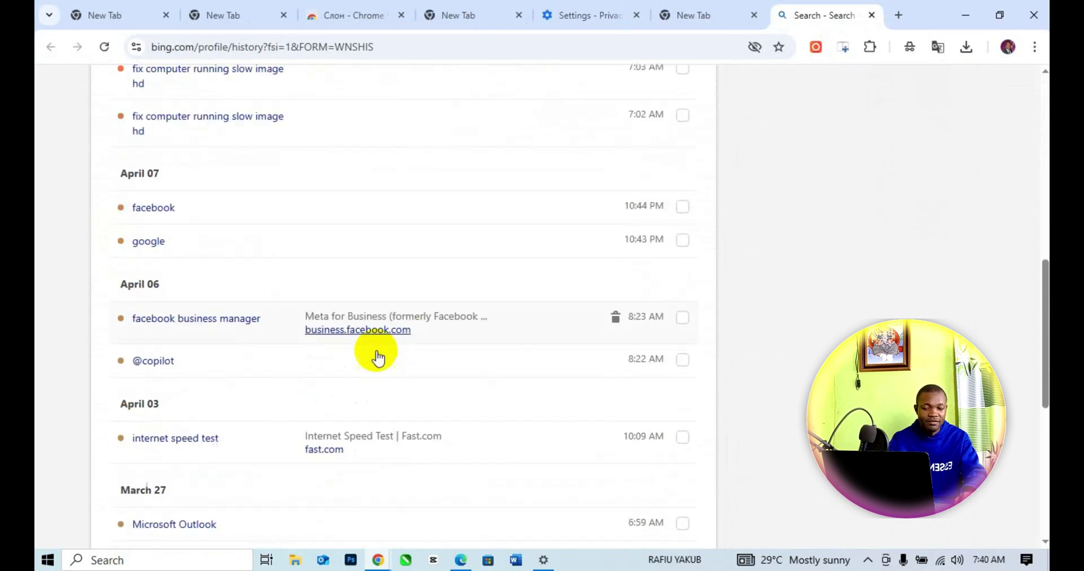
{"action": "scroll", "coordinate": [377, 355], "scroll_direction": "down", "scroll_amount": 10}
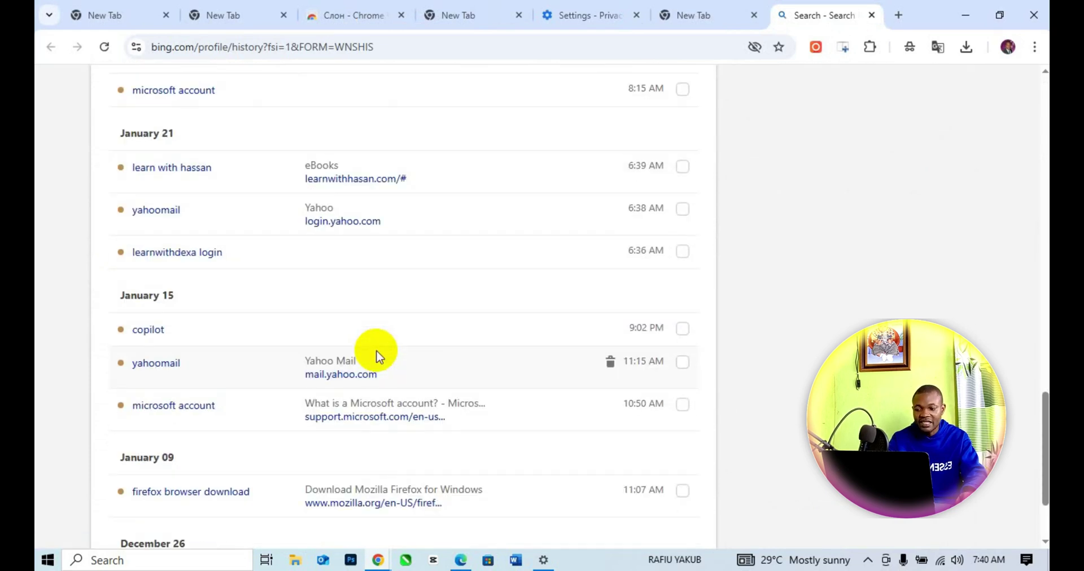
{"action": "scroll", "coordinate": [377, 354], "scroll_direction": "up", "scroll_amount": 20}
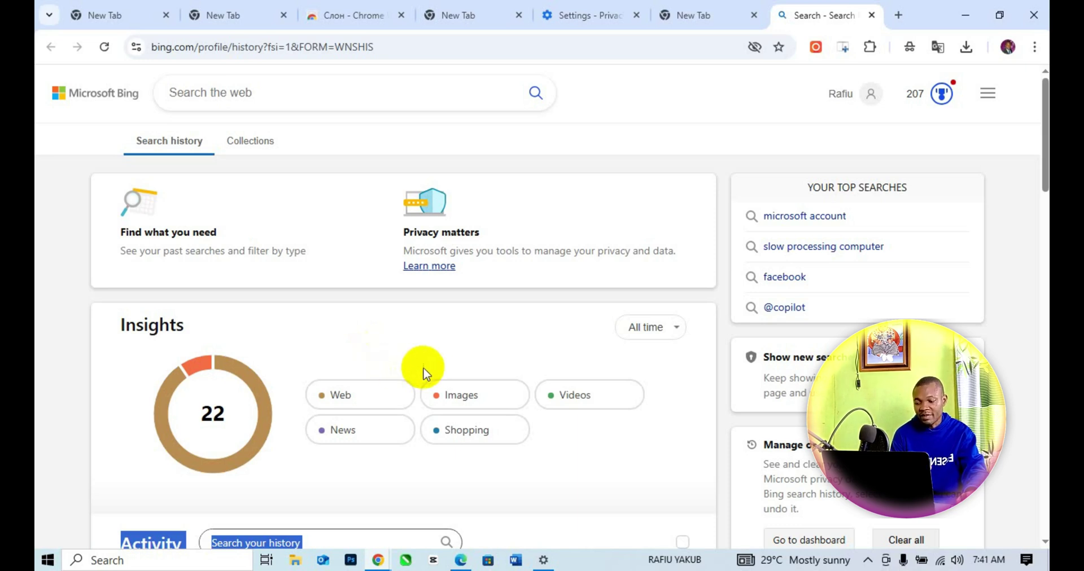
{"action": "scroll", "coordinate": [423, 370], "scroll_direction": "down", "scroll_amount": 3}
{"action": "scroll", "coordinate": [477, 355], "scroll_direction": "up", "scroll_amount": 3}
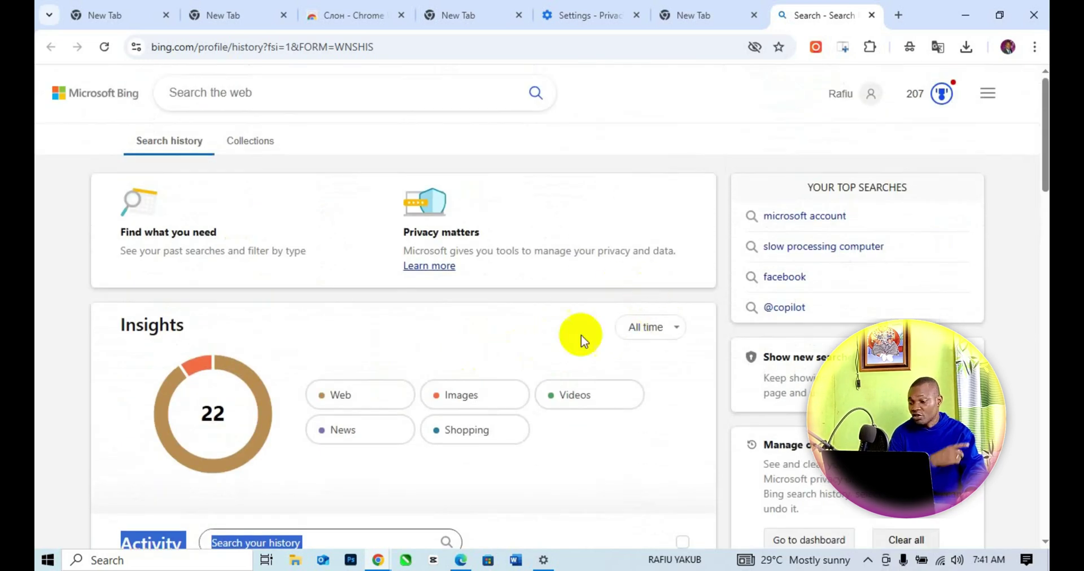
Try to clear today's "Slow Processing Computer" search from the activity list and start validating the Microsoft account
{"action": "scroll", "coordinate": [599, 345], "scroll_direction": "down", "scroll_amount": 2}
{"action": "scroll", "coordinate": [597, 344], "scroll_direction": "down", "scroll_amount": 3}
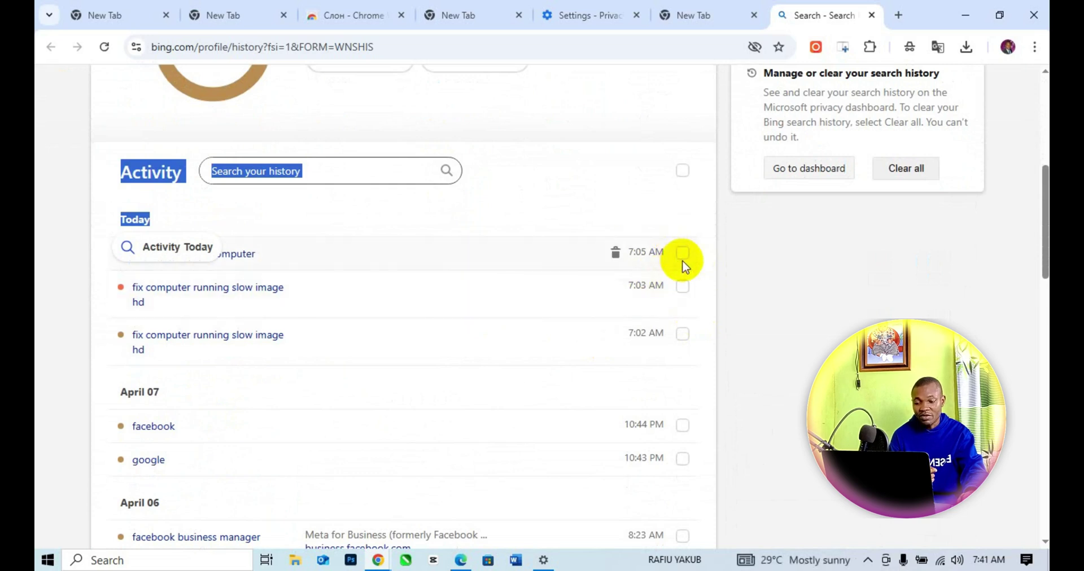
{"action": "left_click", "coordinate": [682, 260]}
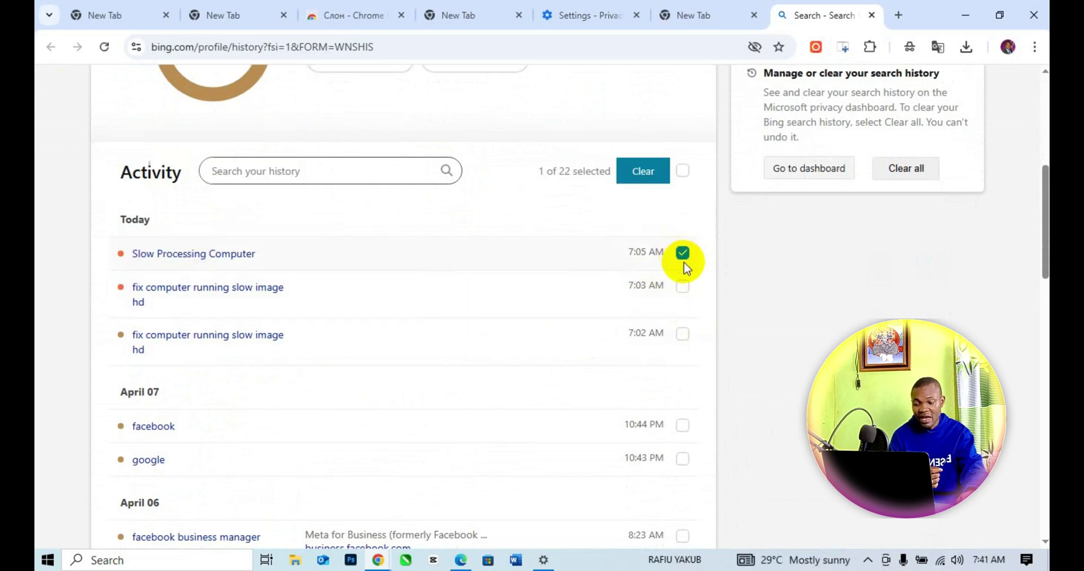
{"action": "left_click", "coordinate": [629, 181]}
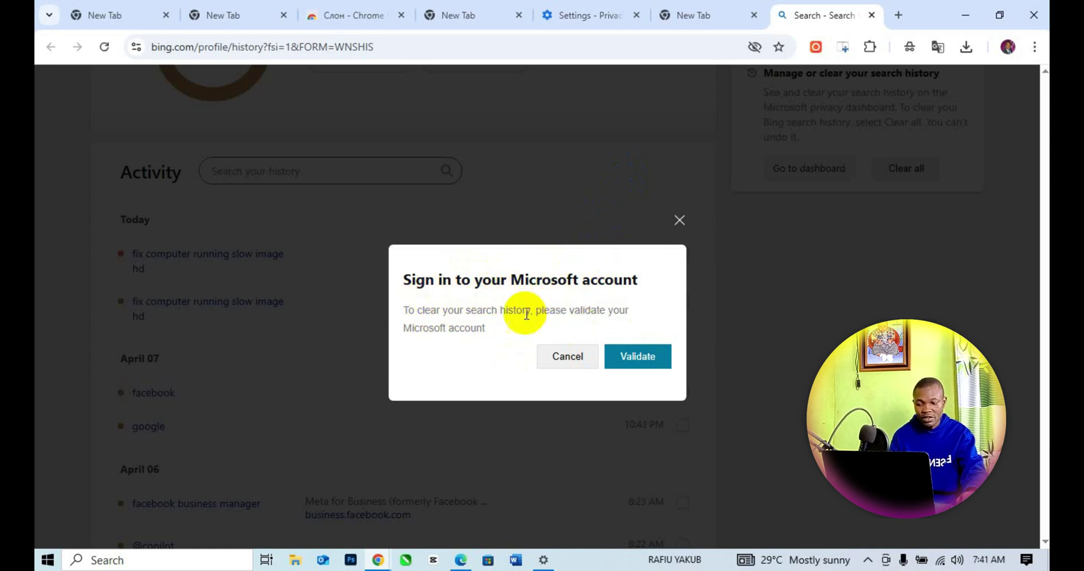
{"action": "left_click", "coordinate": [642, 359]}
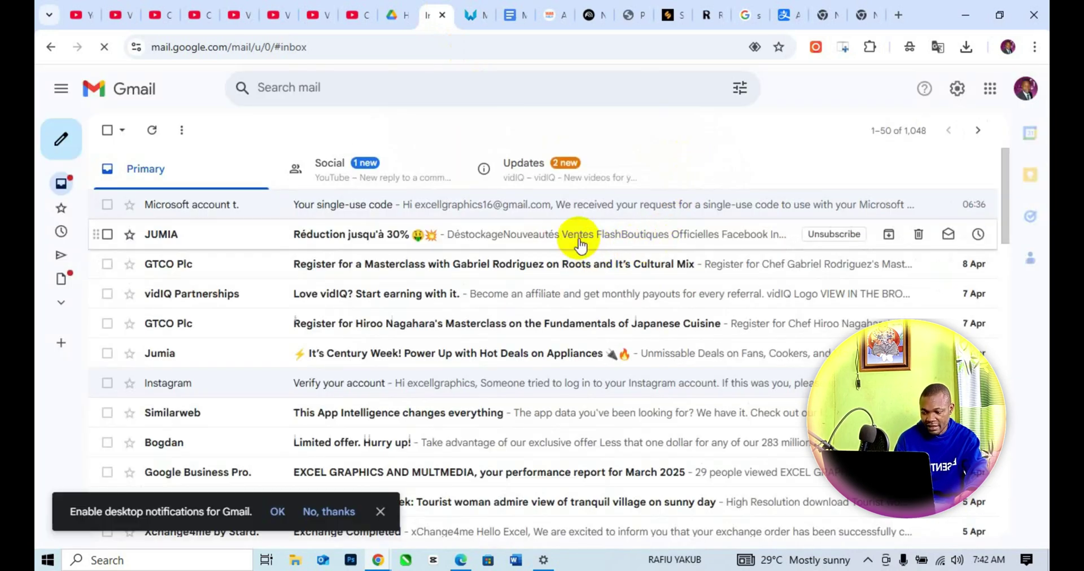
Copy the single-use code from the existing Microsoft account team message in Gmail and paste it into the verification e-mail field
{"action": "left_click", "coordinate": [596, 210]}
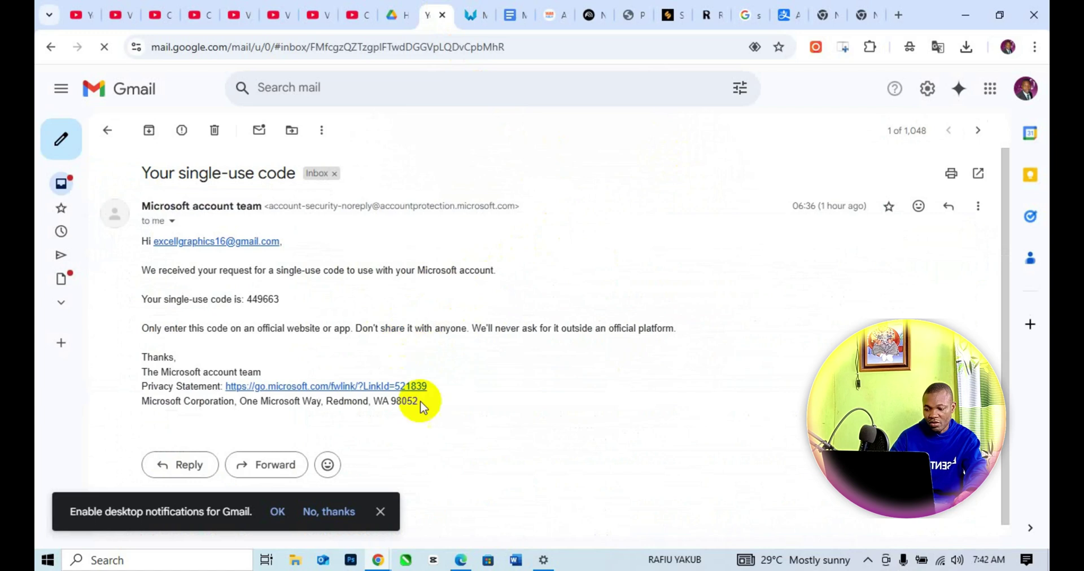
{"action": "double_click", "coordinate": [249, 299]}
{"action": "key", "text": "ctrl+c"}
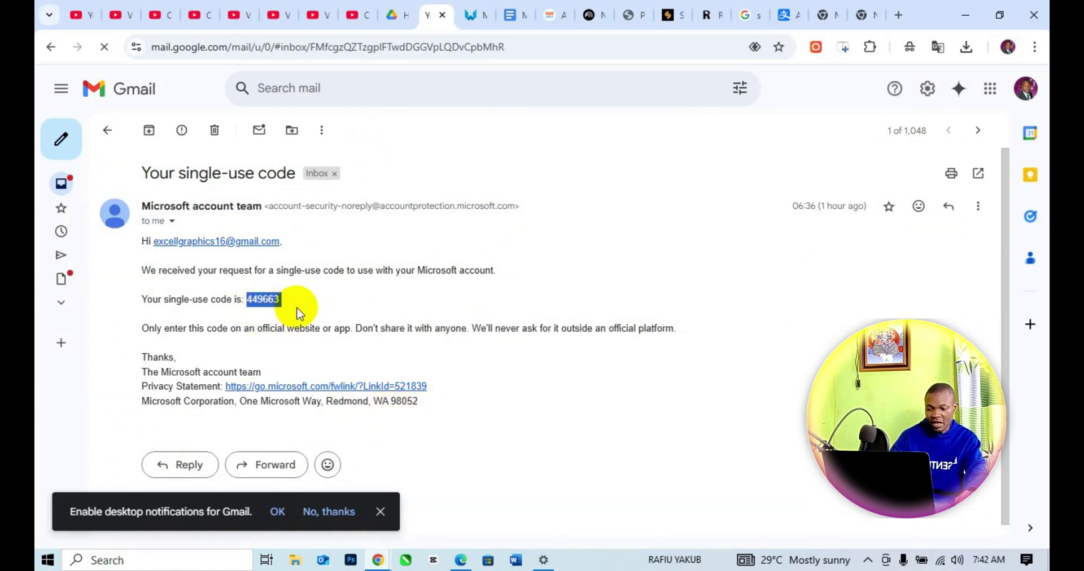
{"action": "mouse_move", "coordinate": [376, 562]}
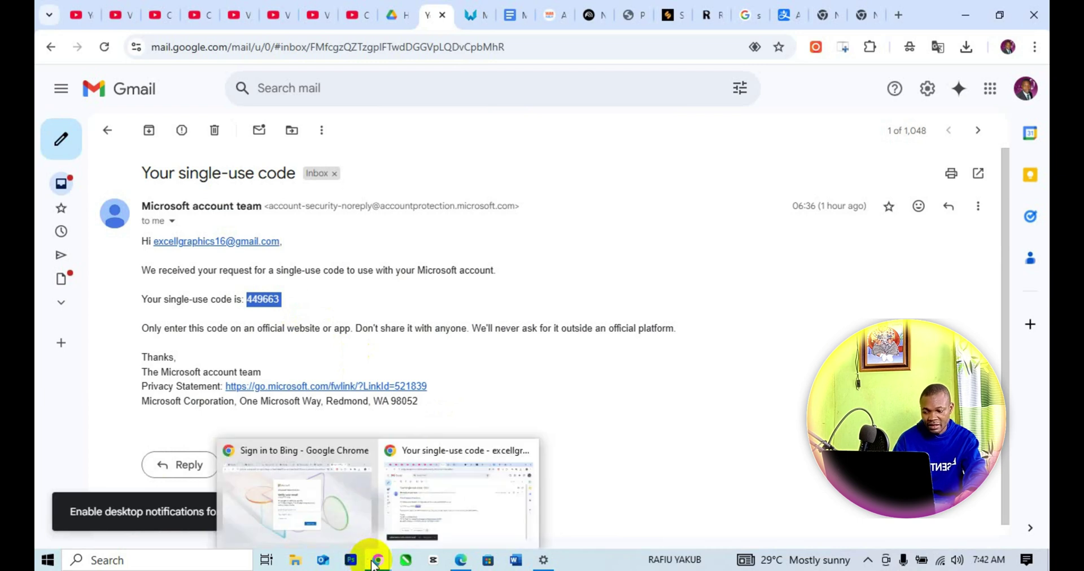
{"action": "left_click", "coordinate": [347, 499]}
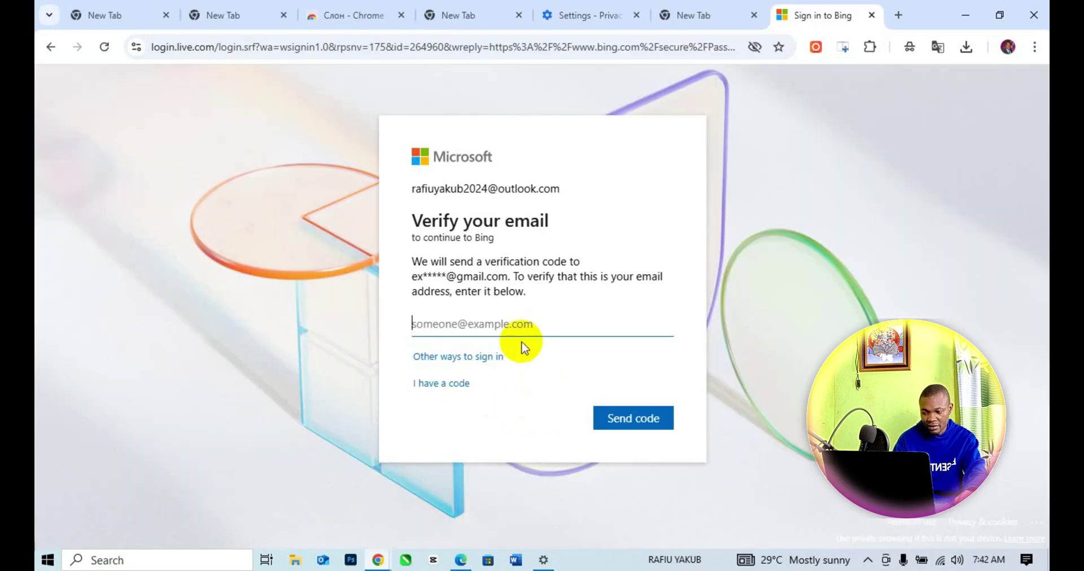
{"action": "key", "text": "ctrl+v"}
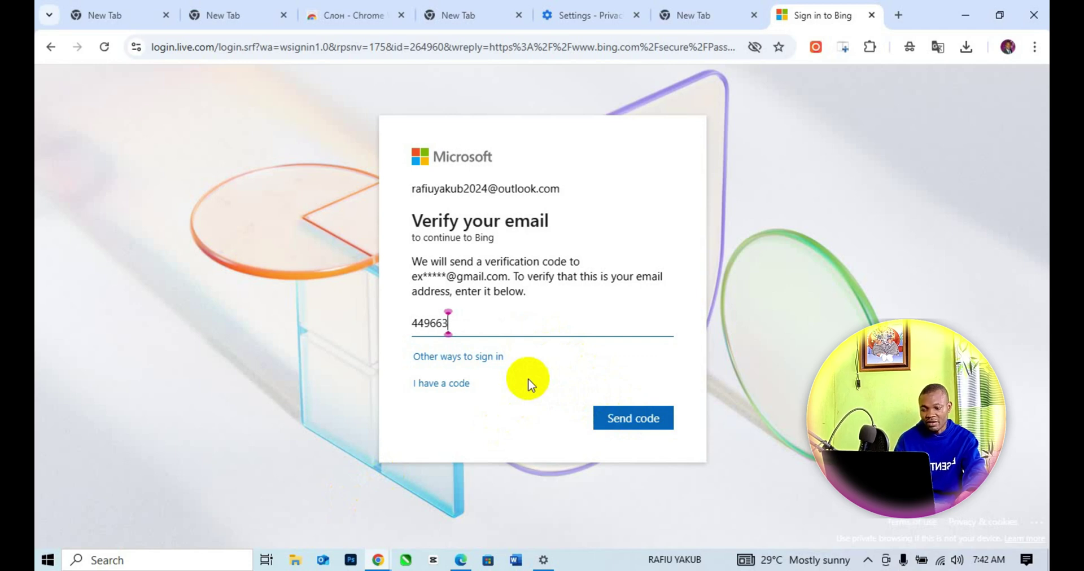
Request a verification code using the account's recovery e-mail address and open the updated single-use code conversation in Gmail
{"action": "key", "text": "BackSpace"}
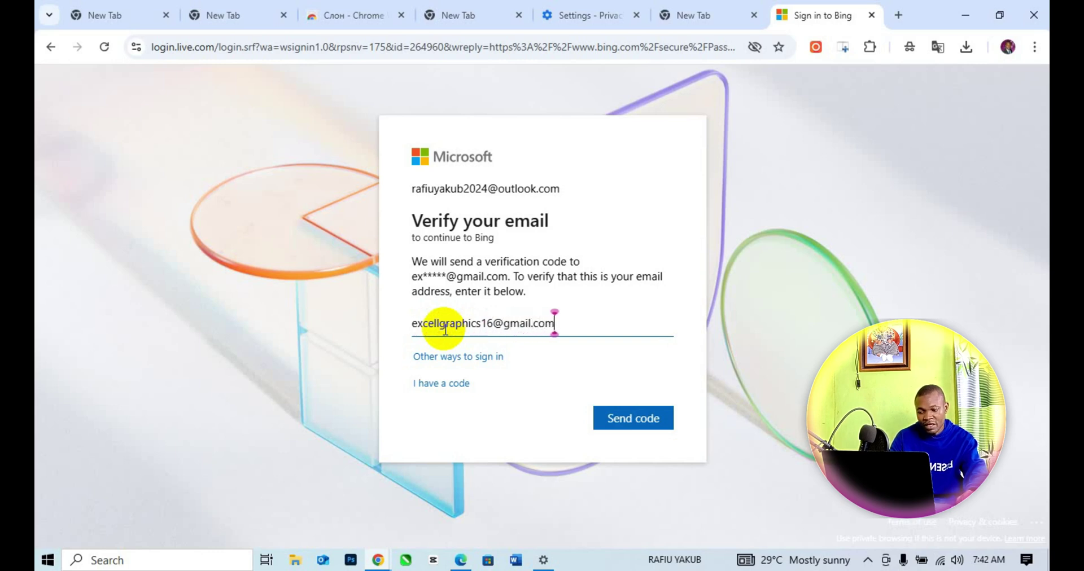
{"action": "left_click", "coordinate": [645, 419]}
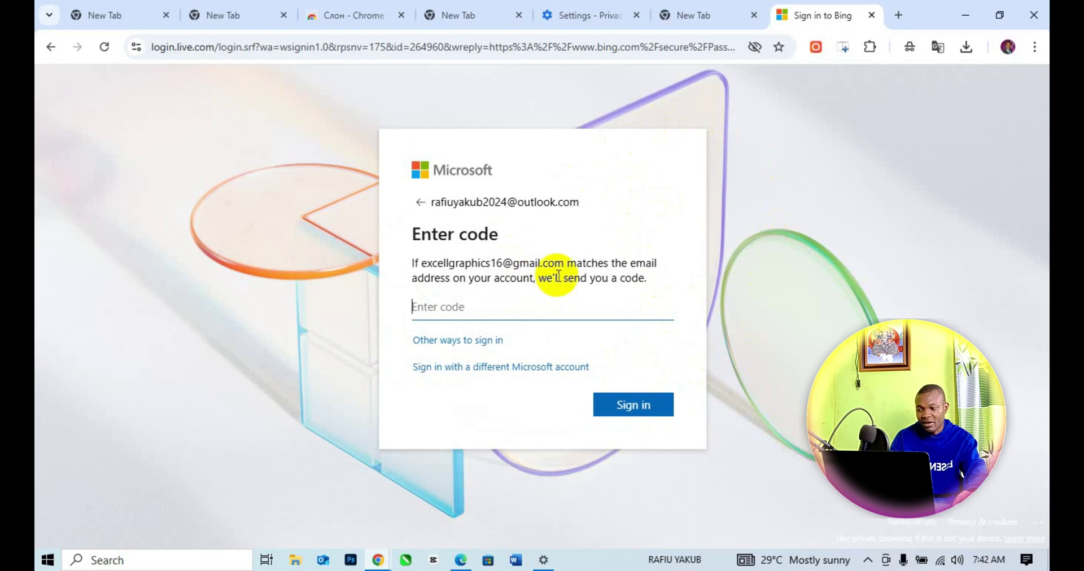
{"action": "mouse_move", "coordinate": [378, 559]}
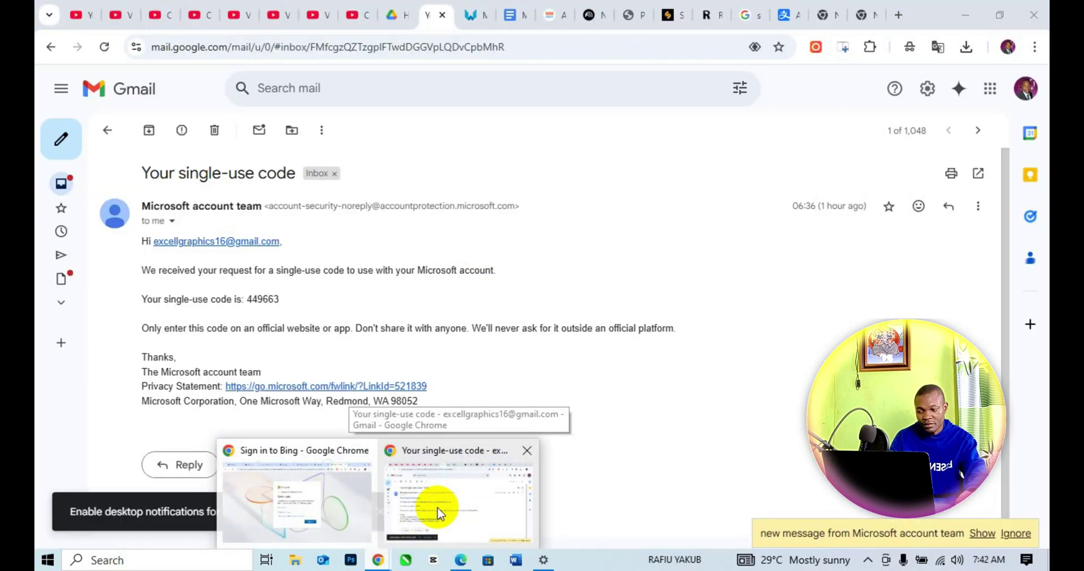
{"action": "left_click", "coordinate": [438, 511]}
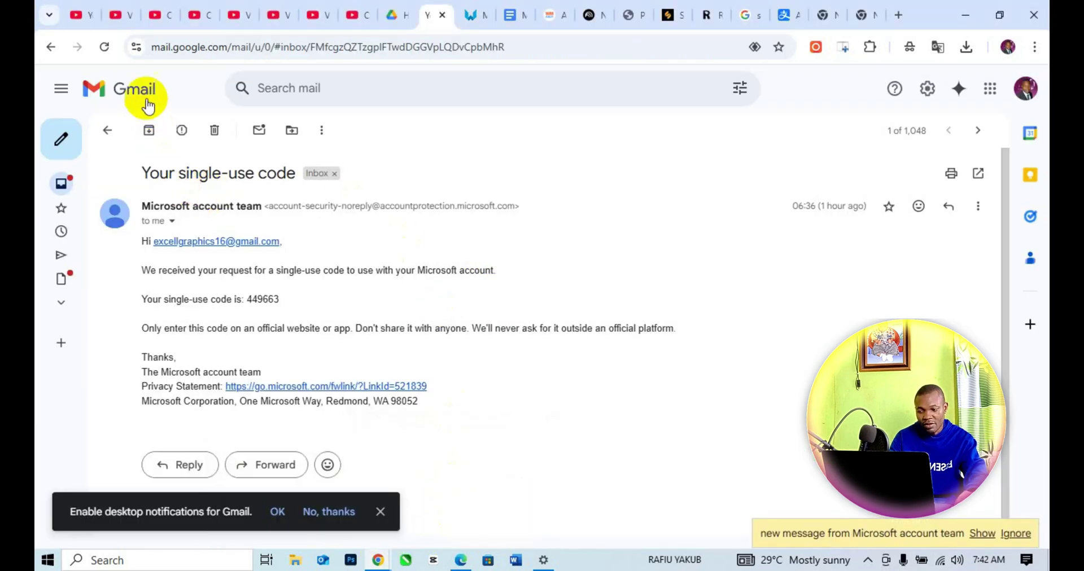
{"action": "left_click", "coordinate": [51, 46]}
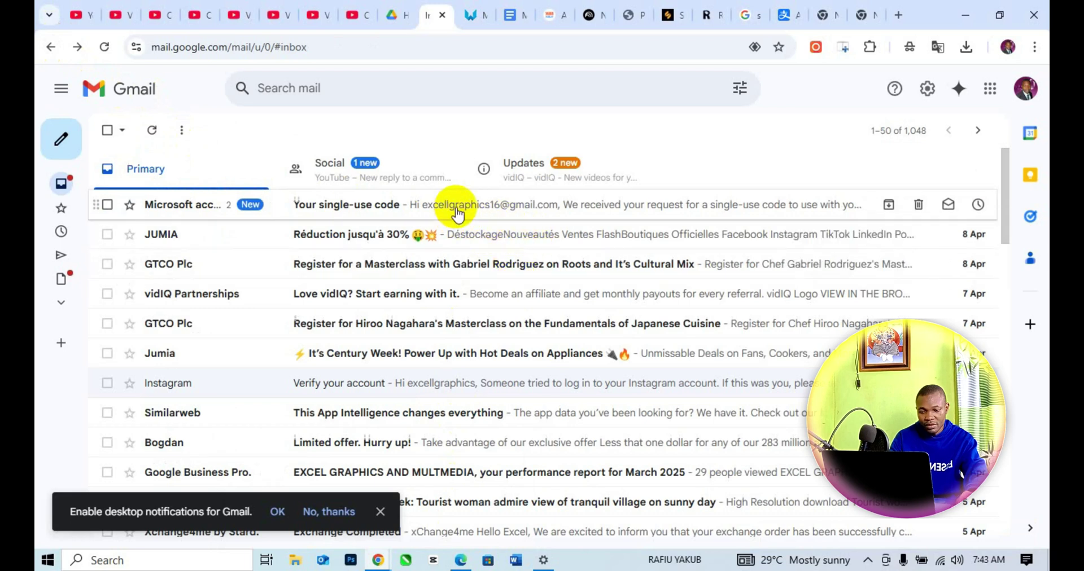
{"action": "left_click", "coordinate": [458, 214]}
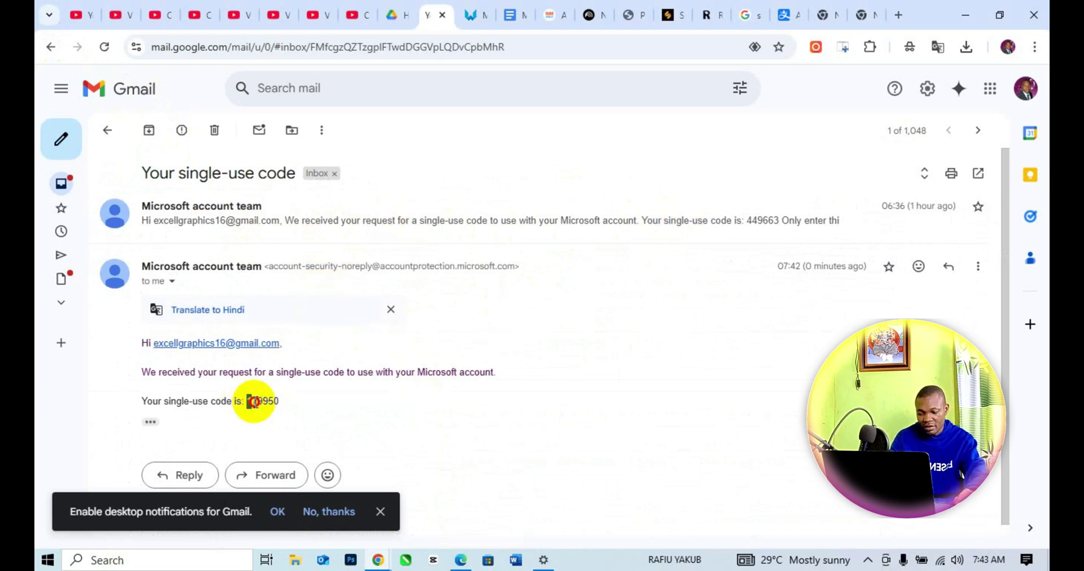
Copy the newest single-use code, paste it into the Microsoft verification code field and sign in to Bing
{"action": "left_click_drag", "start_coordinate": [254, 402], "coordinate": [300, 403]}
{"action": "key", "text": "ctrl+c"}
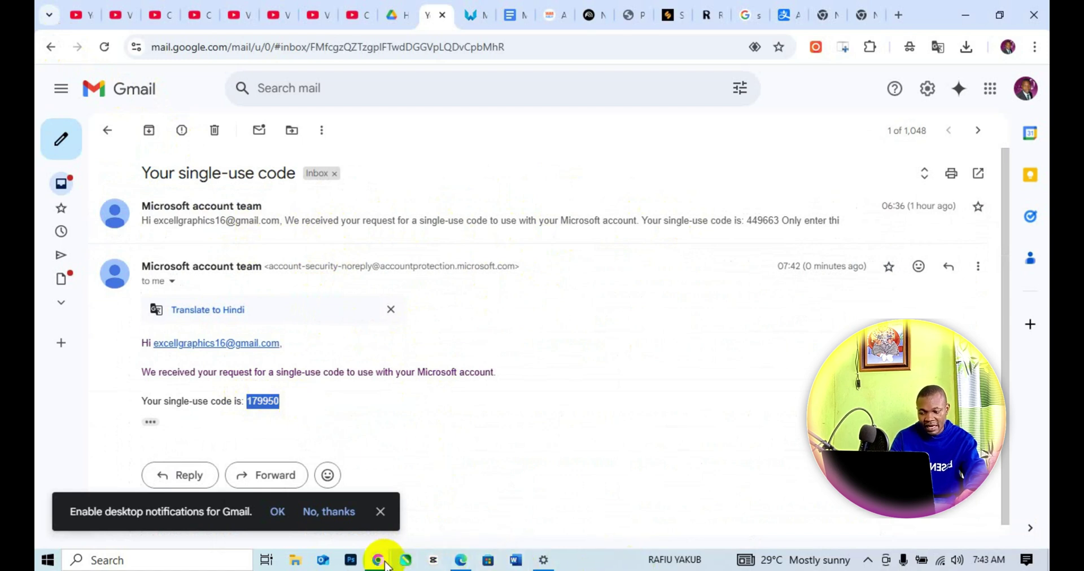
{"action": "mouse_move", "coordinate": [385, 564]}
{"action": "left_click", "coordinate": [347, 515]}
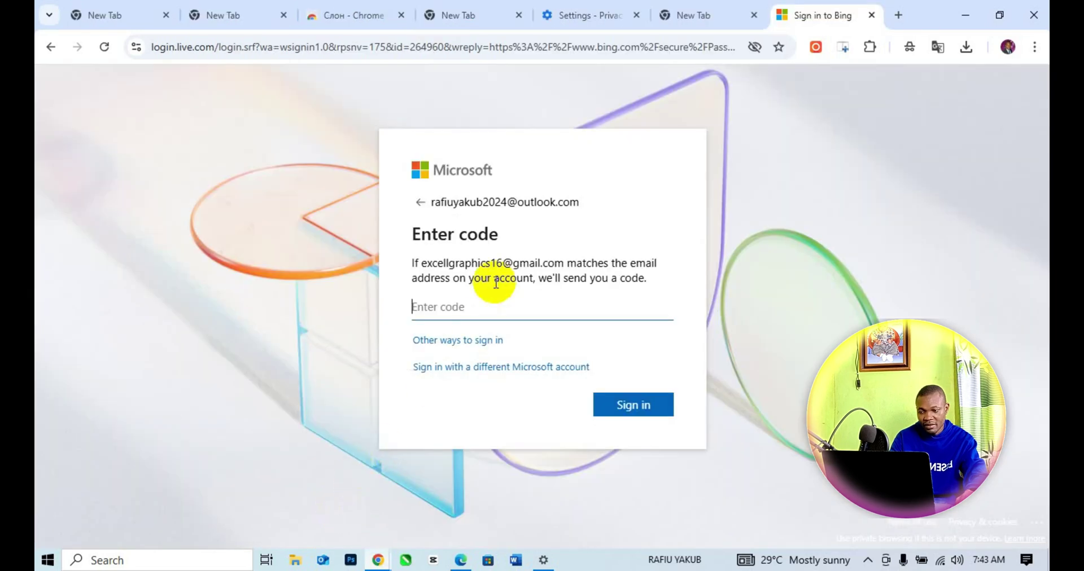
{"action": "key", "text": "ctrl+v"}
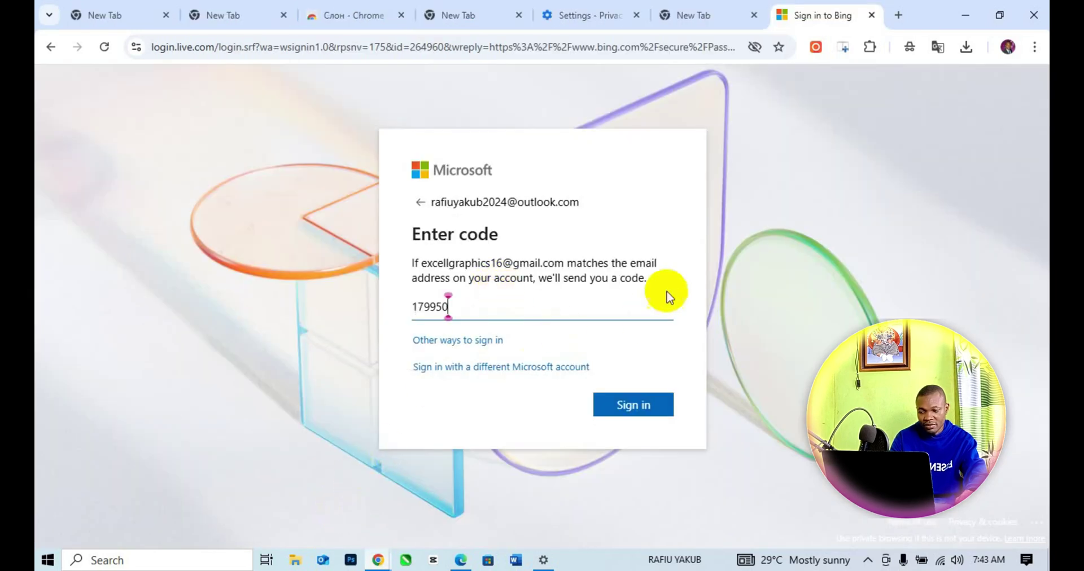
{"action": "left_click", "coordinate": [653, 411]}
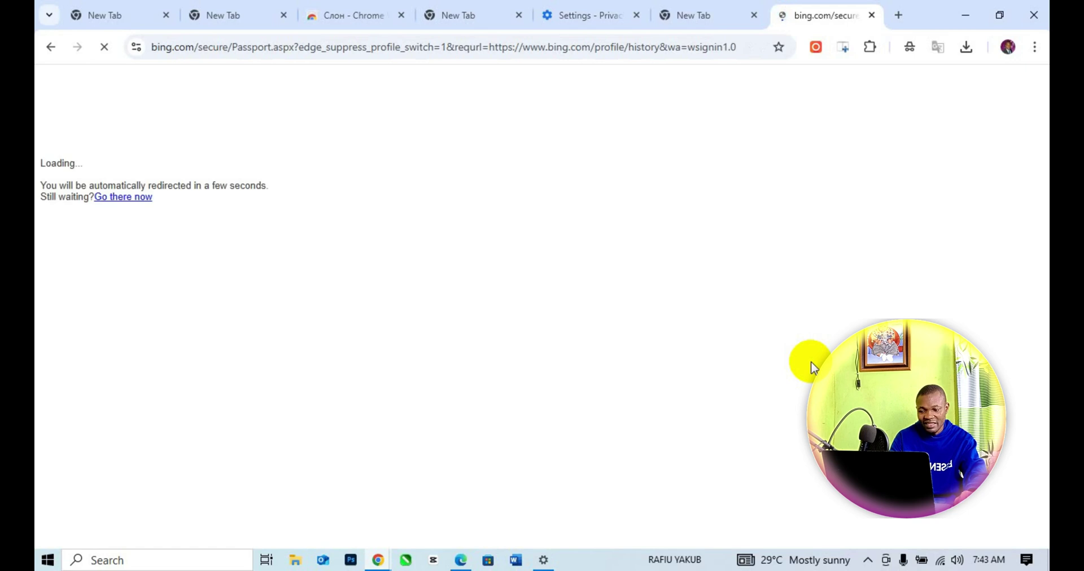
Look through the full search activity, filter the history to Web searches and review the filtered entries
{"action": "scroll", "coordinate": [647, 419], "scroll_direction": "down", "scroll_amount": 5}
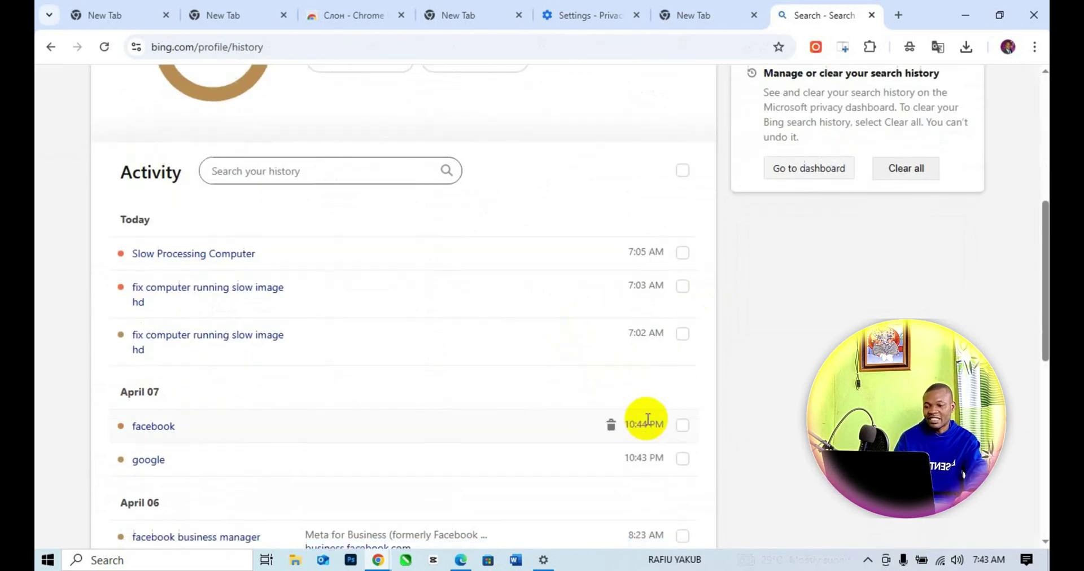
{"action": "scroll", "coordinate": [546, 363], "scroll_direction": "up", "scroll_amount": 2}
{"action": "scroll", "coordinate": [552, 372], "scroll_direction": "down", "scroll_amount": 15}
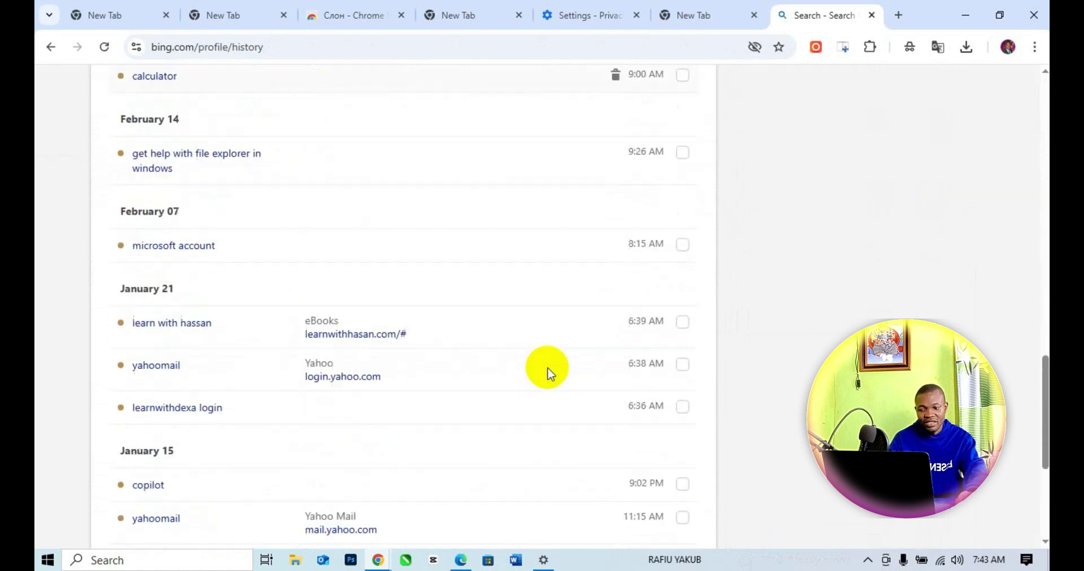
{"action": "scroll", "coordinate": [547, 370], "scroll_direction": "down", "scroll_amount": 4}
{"action": "scroll", "coordinate": [547, 370], "scroll_direction": "up", "scroll_amount": 15}
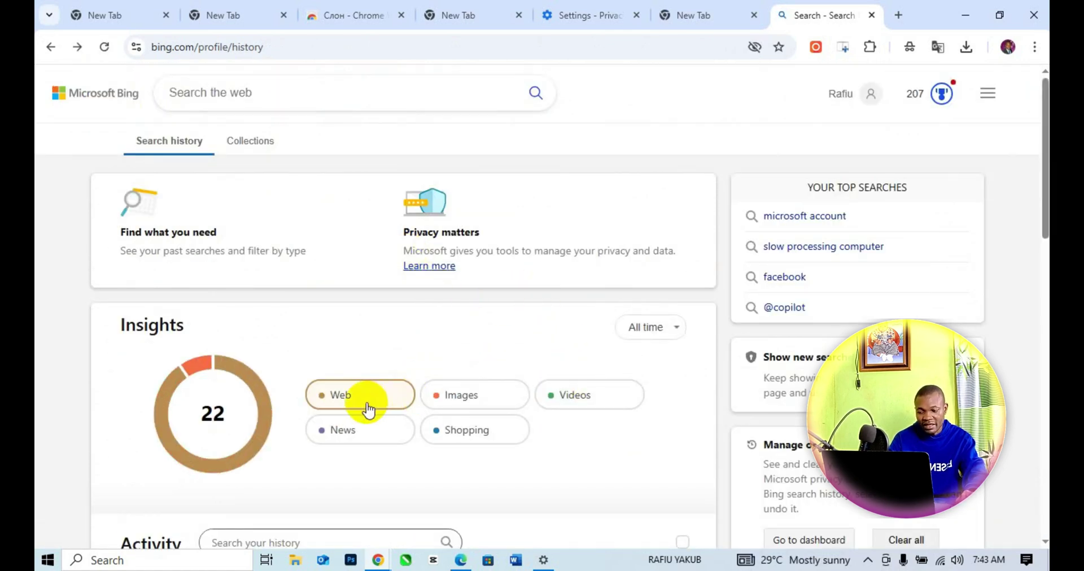
{"action": "scroll", "coordinate": [491, 407], "scroll_direction": "down", "scroll_amount": 1}
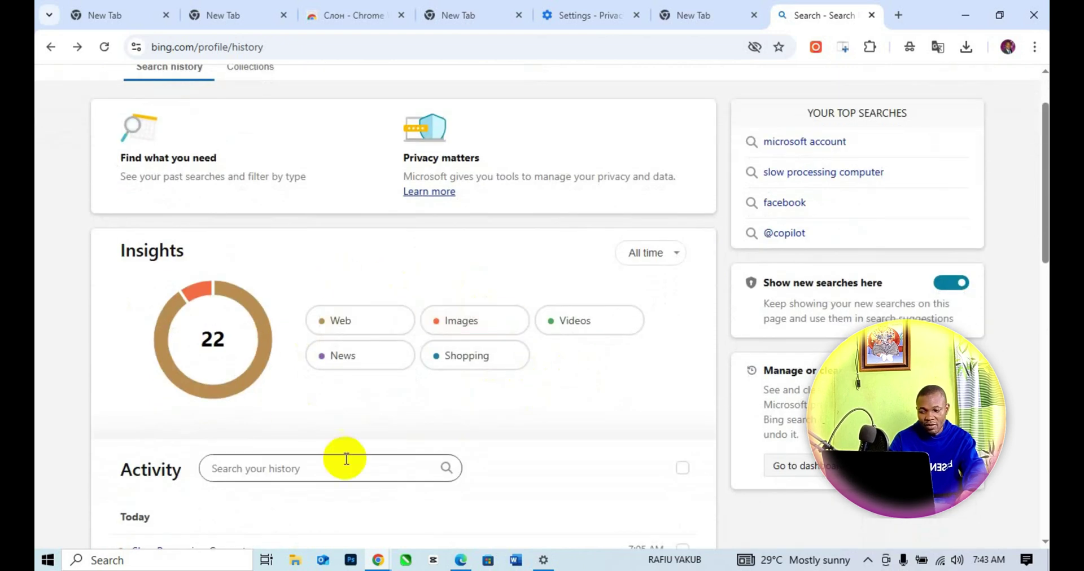
{"action": "left_click", "coordinate": [372, 320]}
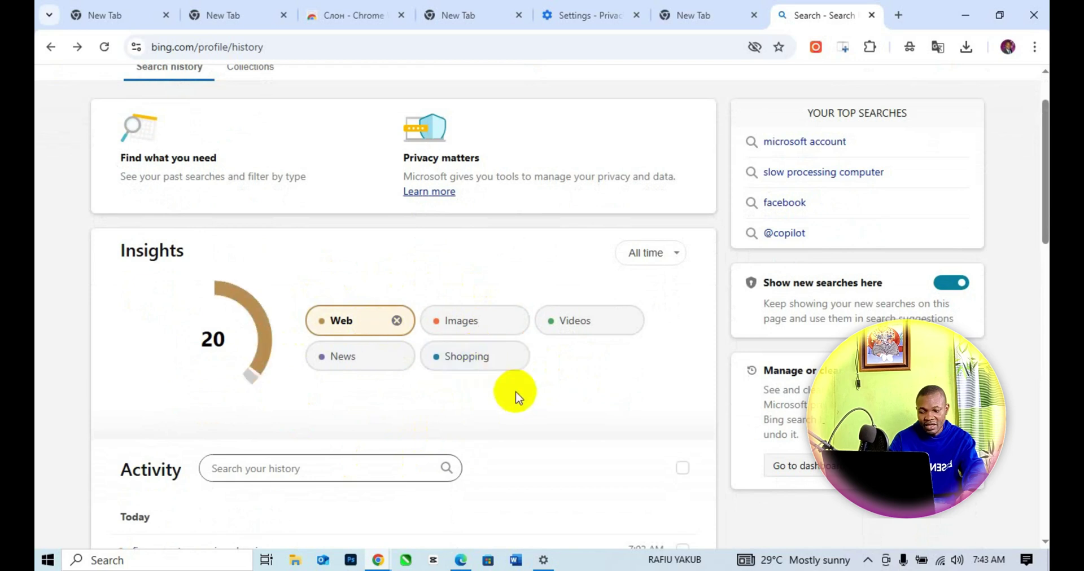
{"action": "scroll", "coordinate": [515, 394], "scroll_direction": "down", "scroll_amount": 1}
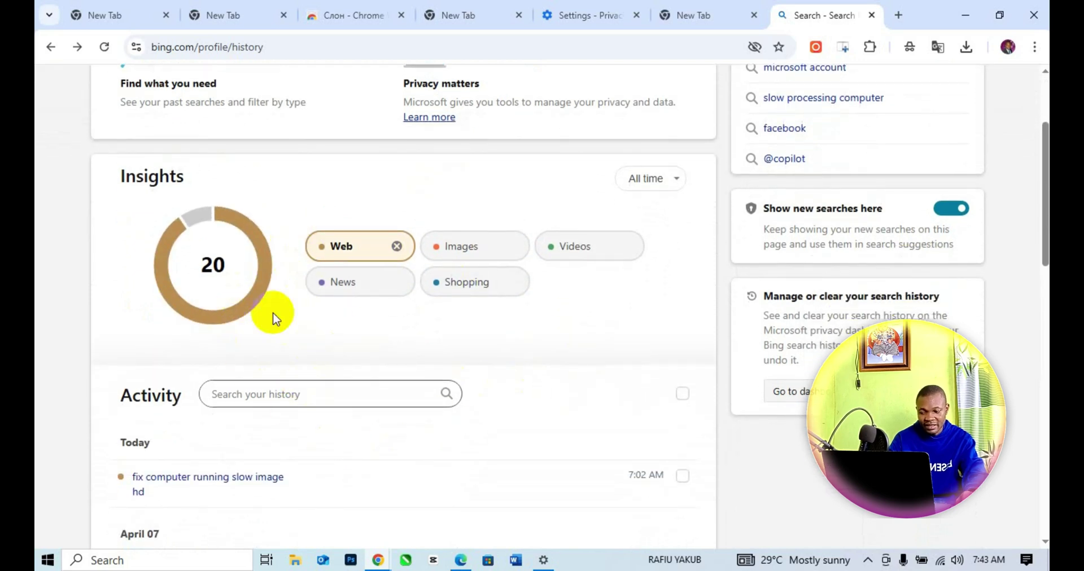
{"action": "scroll", "coordinate": [371, 309], "scroll_direction": "down", "scroll_amount": 3}
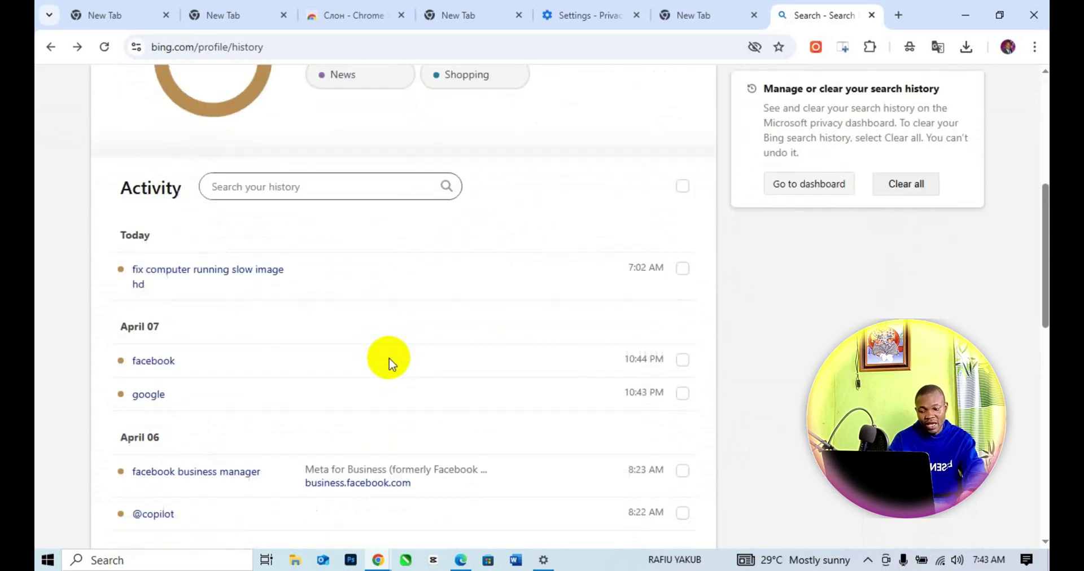
{"action": "scroll", "coordinate": [388, 362], "scroll_direction": "down", "scroll_amount": 15}
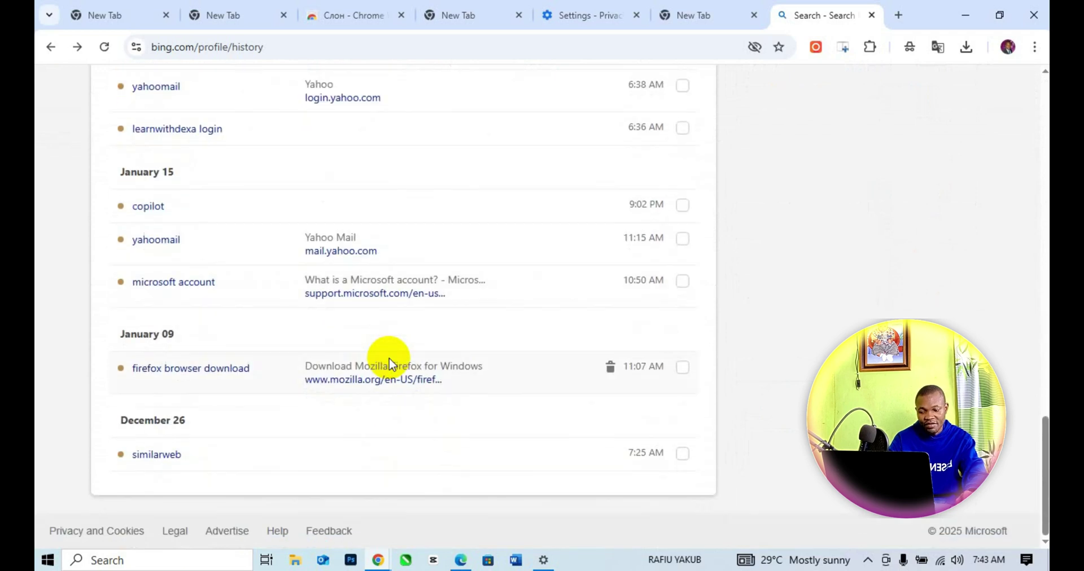
Switch the search history filter to Images
{"action": "scroll", "coordinate": [388, 361], "scroll_direction": "up", "scroll_amount": 20}
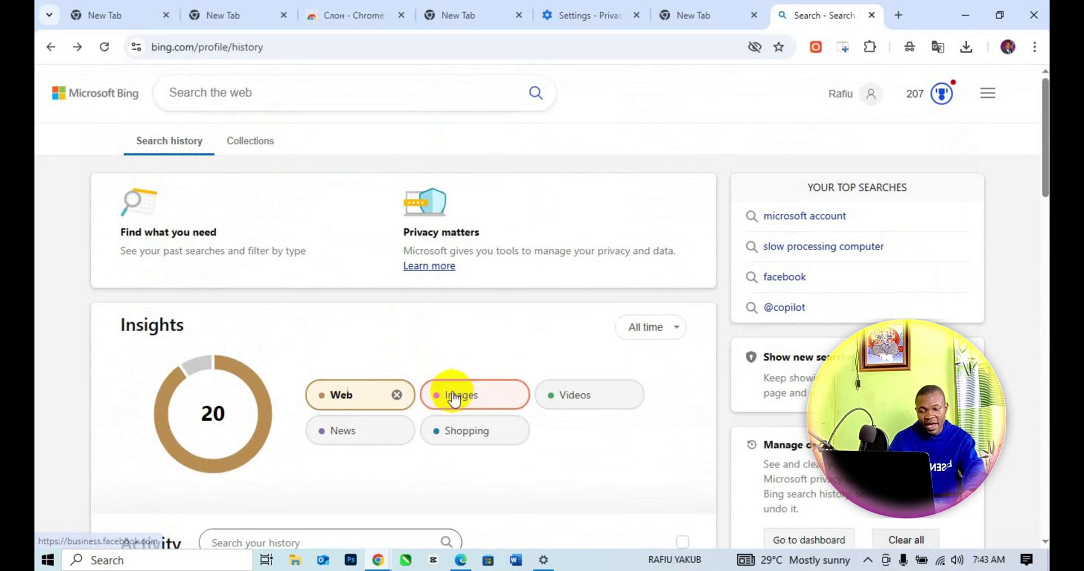
{"action": "left_click", "coordinate": [456, 398]}
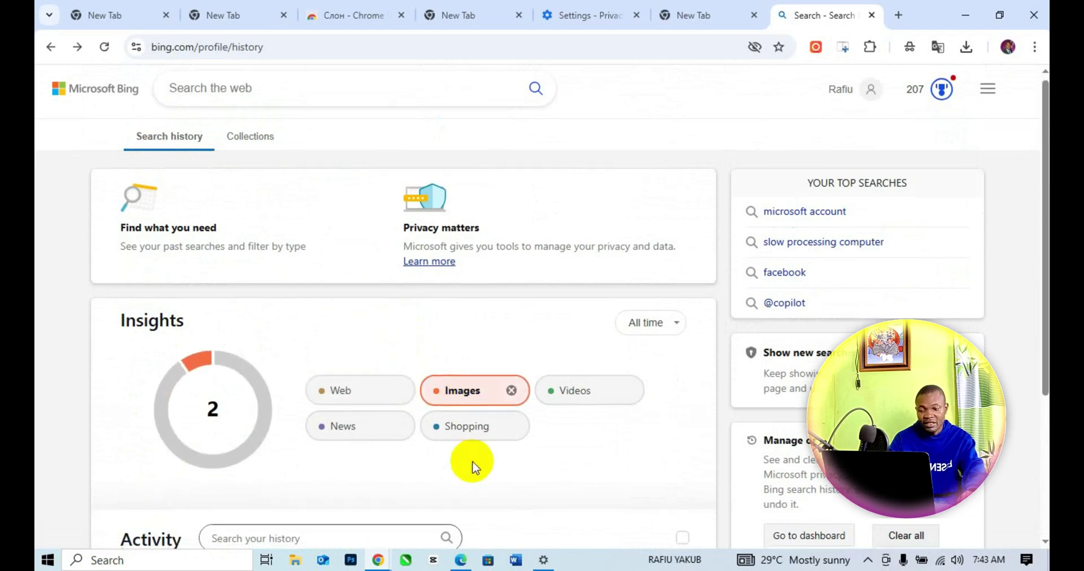
Review the image search entries, then check the search history under the Videos, News and Shopping filters in turn
{"action": "scroll", "coordinate": [473, 467], "scroll_direction": "down", "scroll_amount": 4}
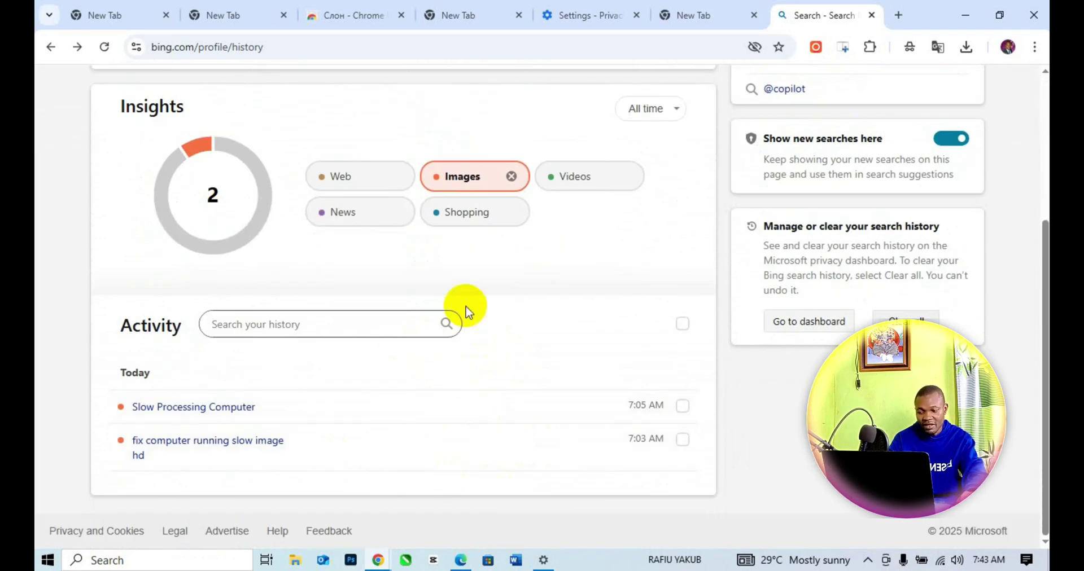
{"action": "left_click", "coordinate": [564, 182]}
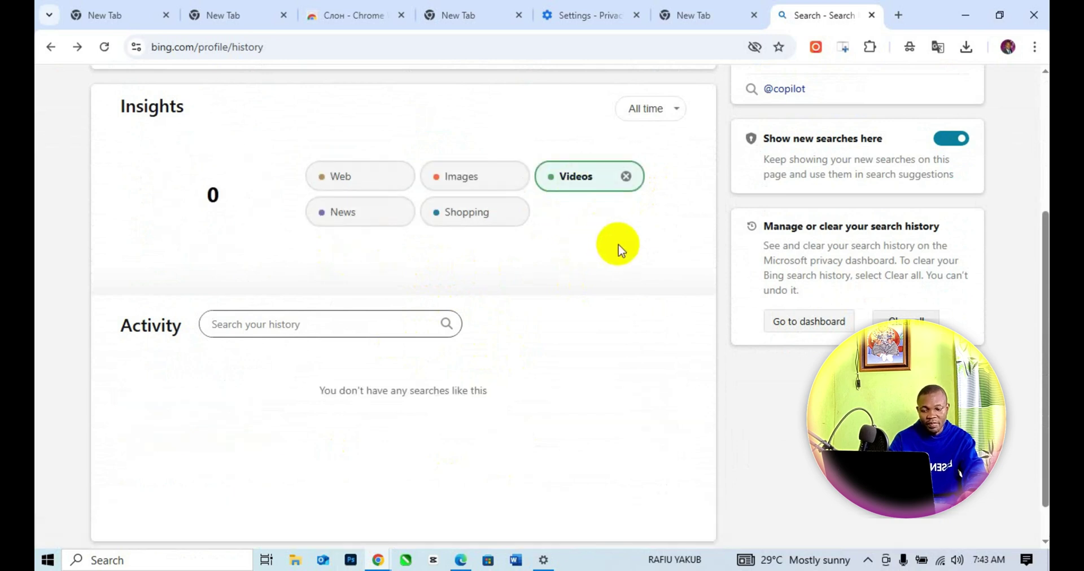
{"action": "left_click", "coordinate": [363, 226]}
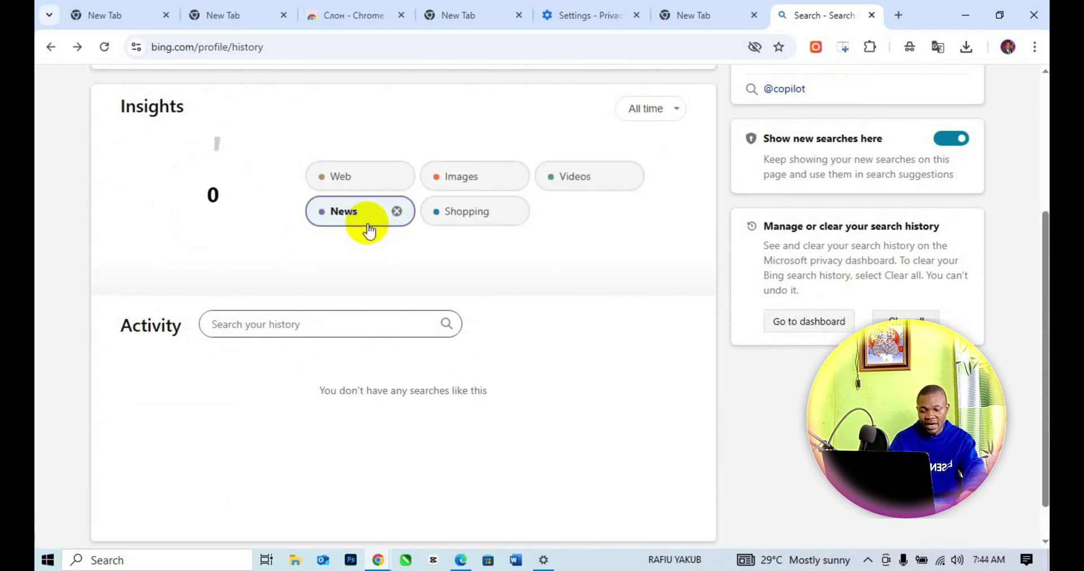
{"action": "left_click", "coordinate": [457, 216]}
{"action": "scroll", "coordinate": [590, 382], "scroll_direction": "up", "scroll_amount": 1}
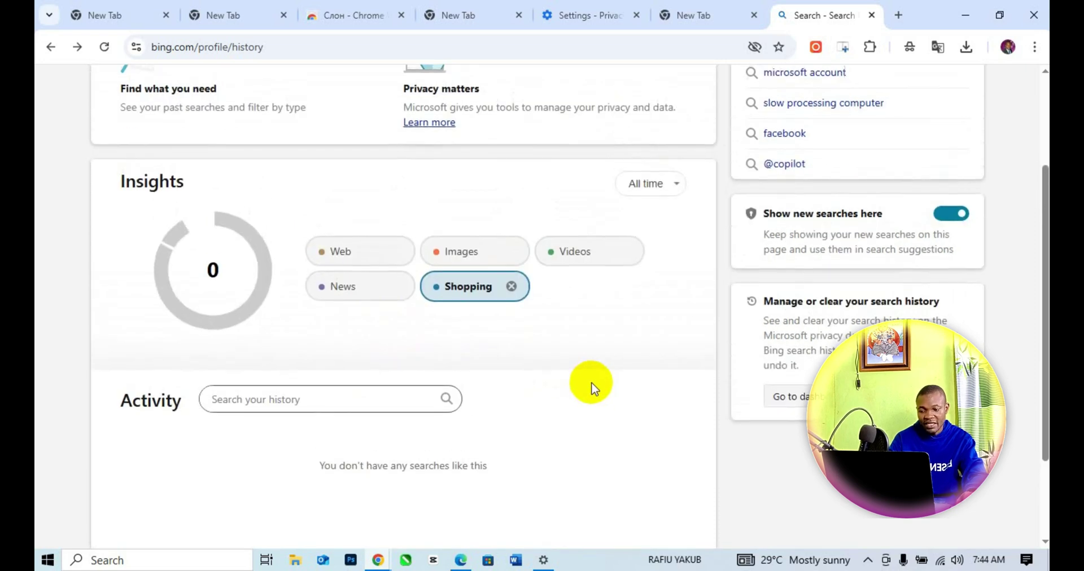
{"action": "scroll", "coordinate": [590, 382], "scroll_direction": "down", "scroll_amount": 2}
{"action": "scroll", "coordinate": [590, 382], "scroll_direction": "up", "scroll_amount": 5}
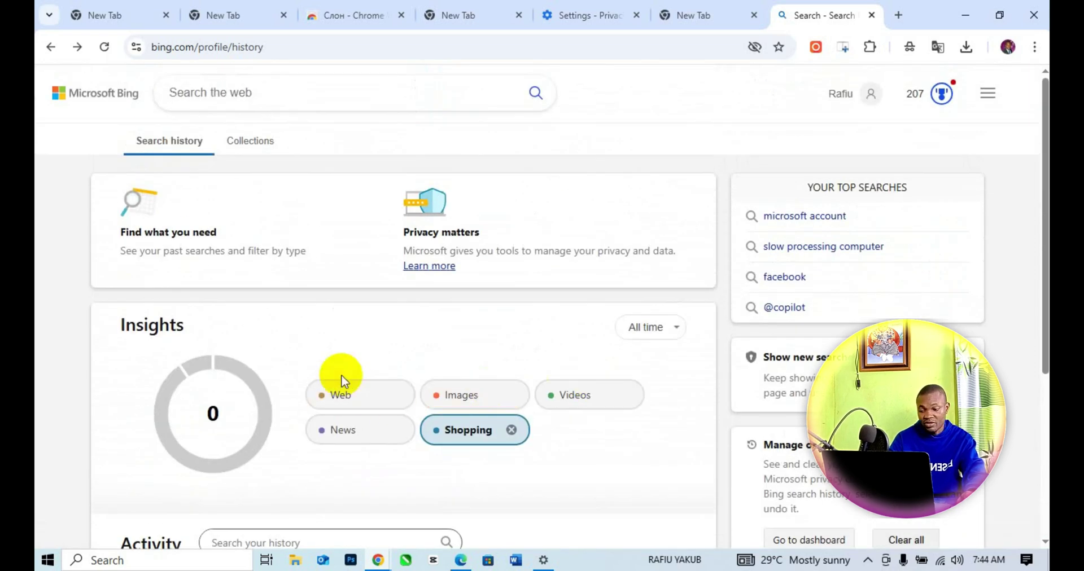
Filter the search history to Web searches and set the time range to 6 months
{"action": "left_click", "coordinate": [344, 392]}
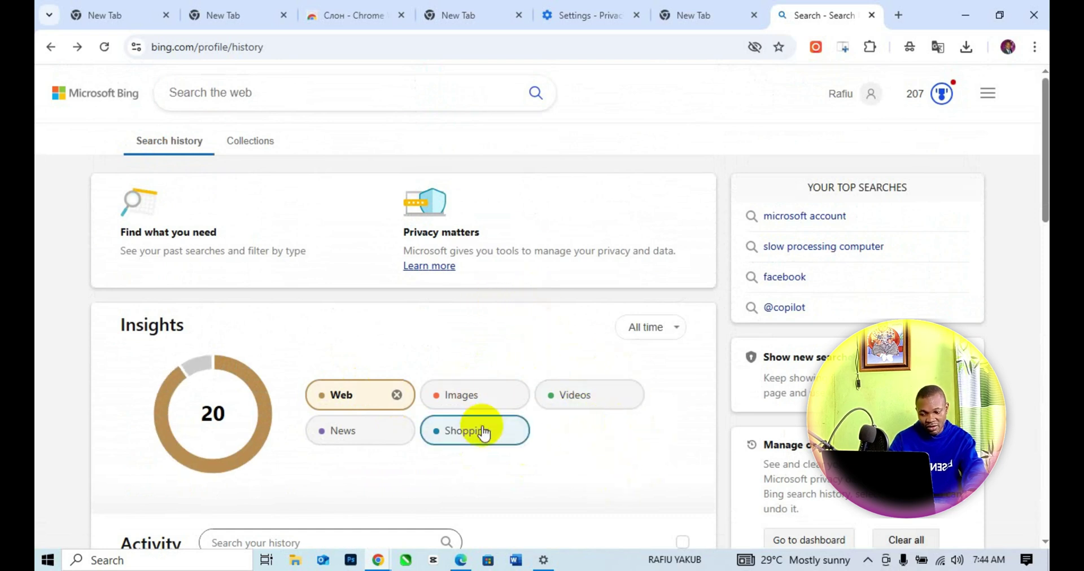
{"action": "left_click", "coordinate": [652, 328]}
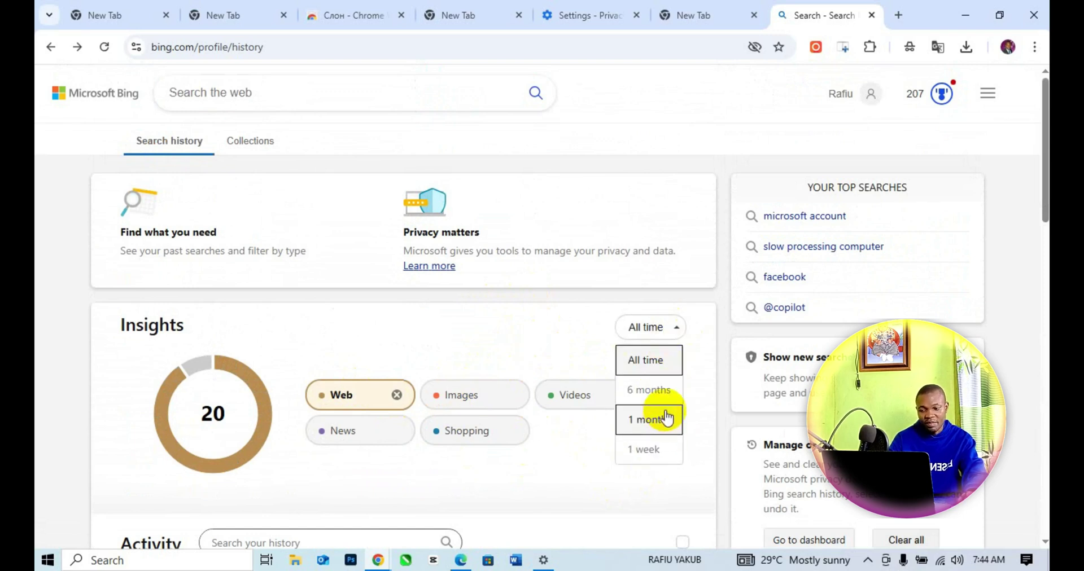
{"action": "left_click", "coordinate": [665, 394]}
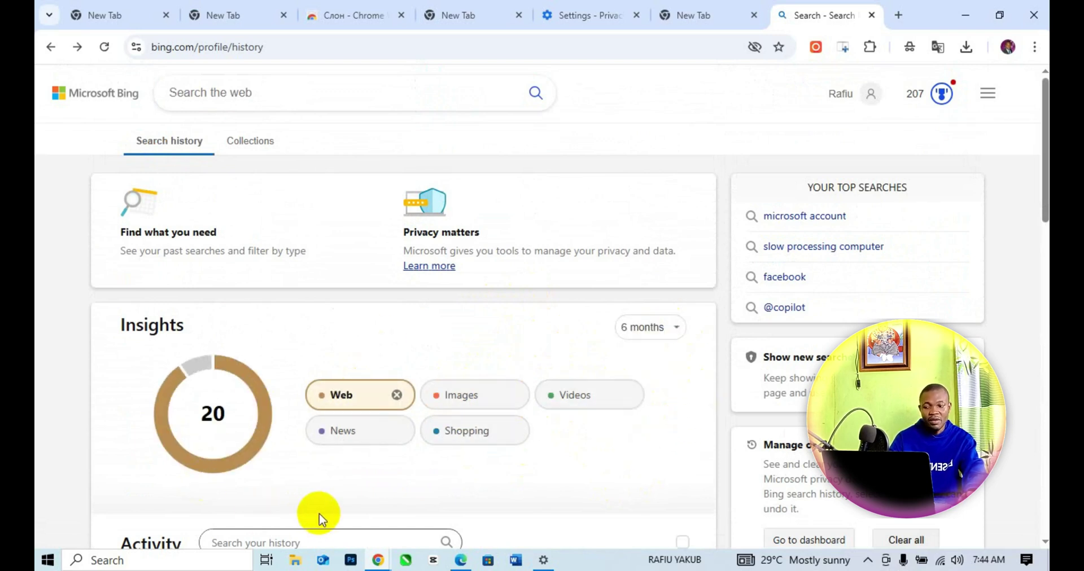